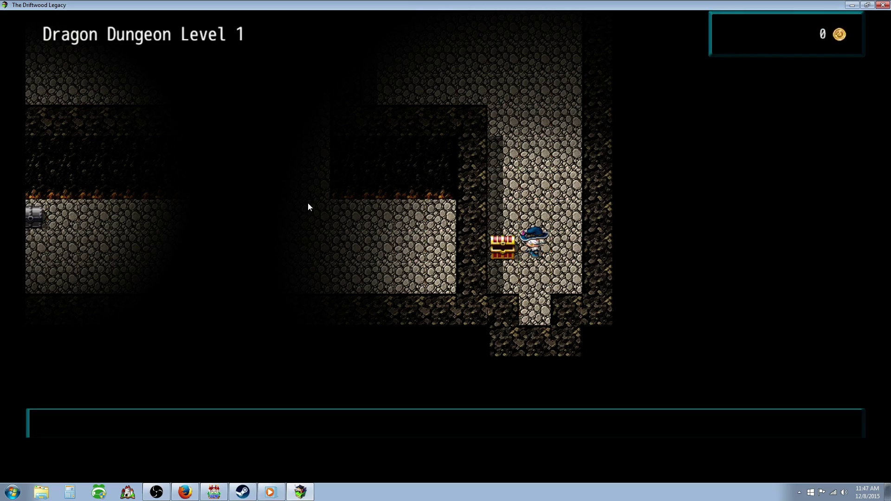
# Walk from the opened treasure chest up through the corridors of Dragon Dungeon Level 1 to a random encounter
pyautogui.press('Return')
pyautogui.press('Up')
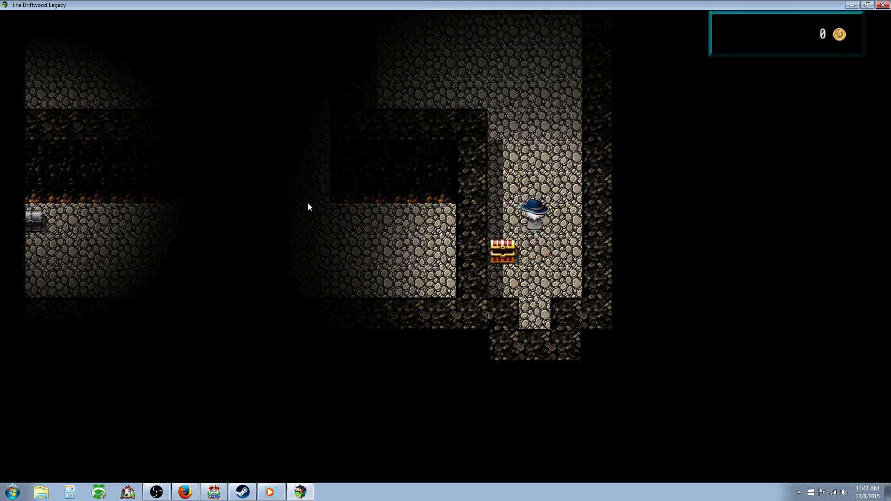
pyautogui.press('Left')
pyautogui.press('Up')
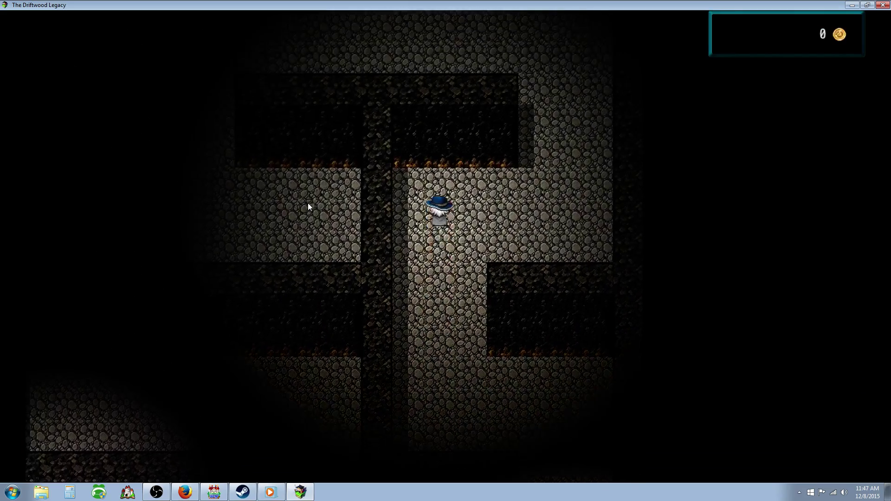
pyautogui.press('Right')
pyautogui.press('Up')
pyautogui.press('Left')
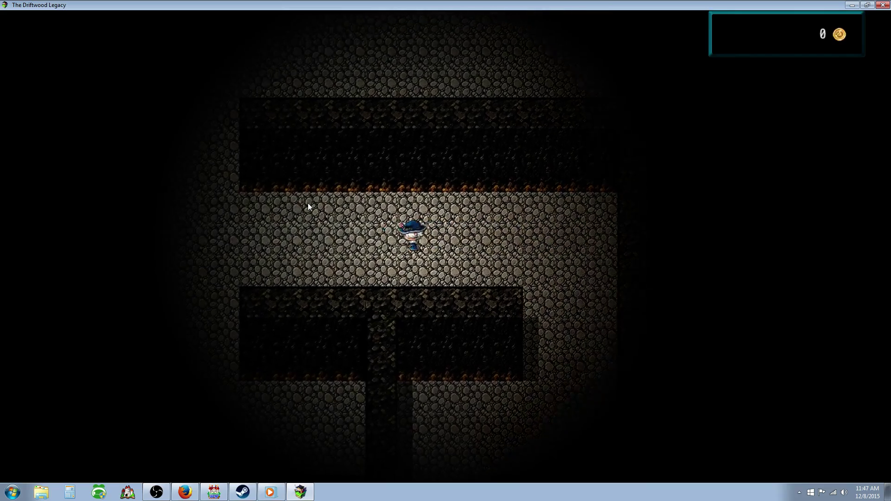
pyautogui.press('Up')
pyautogui.press('Right')
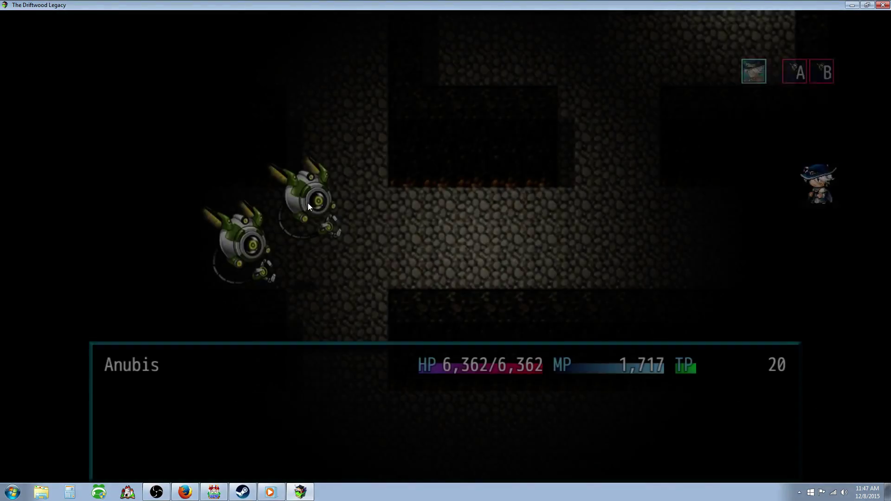
# Use the Smoke Bomb item to escape the battle against the two robot monsters
pyautogui.press('Up')
pyautogui.press('Down')
pyautogui.press('Down')
pyautogui.press('Down')
pyautogui.press('Down')
pyautogui.press('Down')
pyautogui.press('Down')
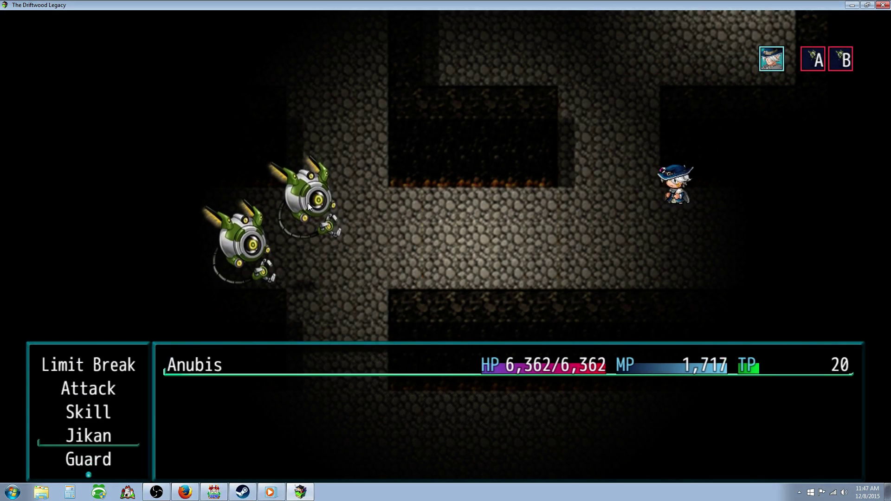
pyautogui.press('Return')
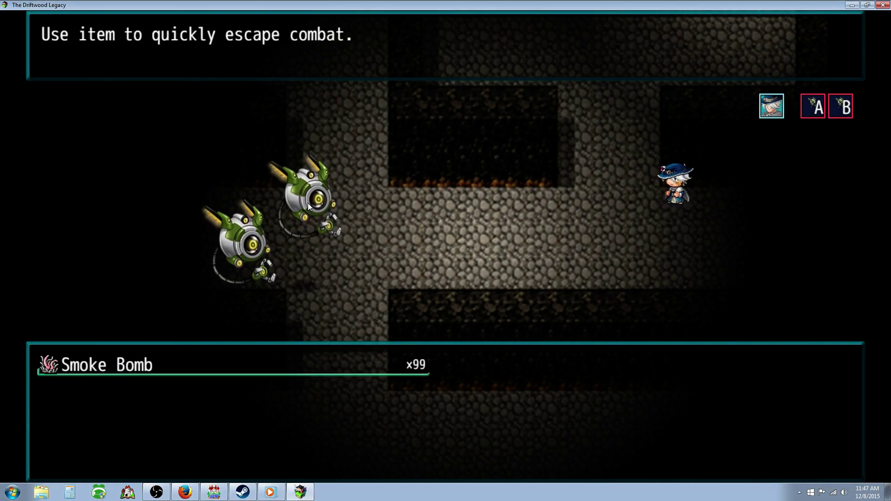
pyautogui.press('Return')
pyautogui.press('Return')
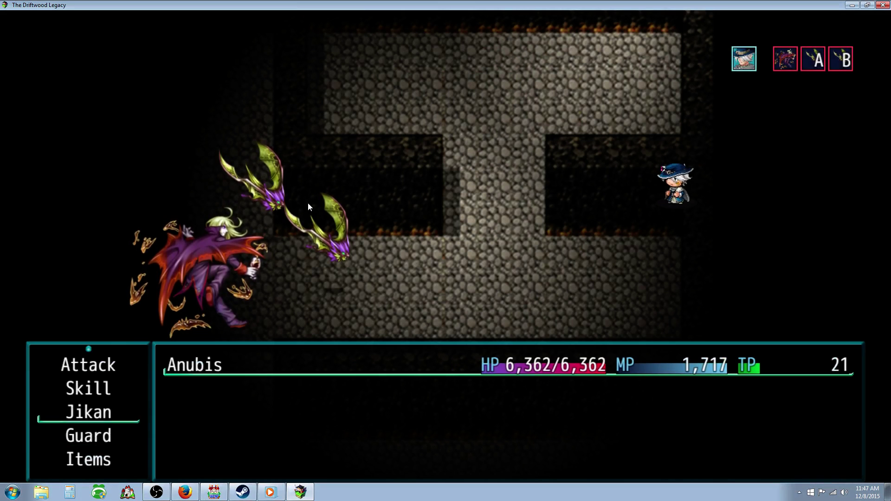
# Browse the Jikan skills and cast Smoke Cloud to escape the battle against the three monsters
pyautogui.press('Return')
pyautogui.press('Escape')
pyautogui.press('Down')
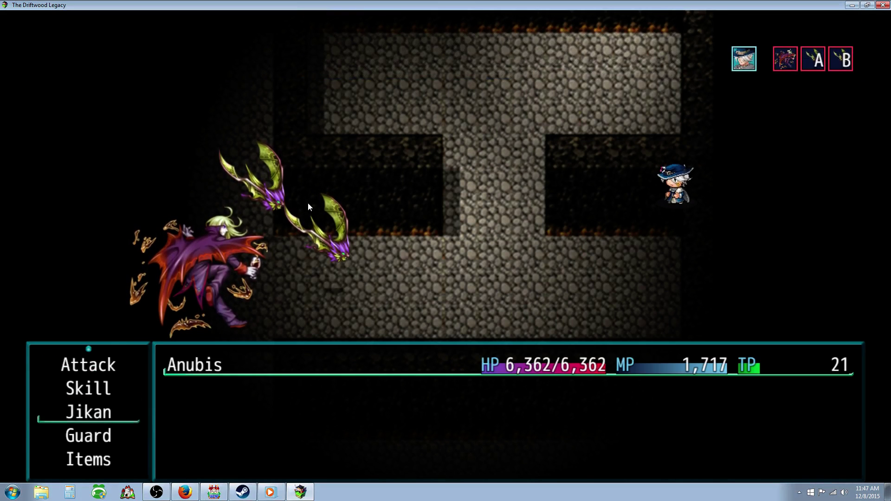
pyautogui.press('Return')
pyautogui.press('Right')
pyautogui.press('Down')
pyautogui.press('Down')
pyautogui.press('Down')
pyautogui.press('Down')
pyautogui.press('Up')
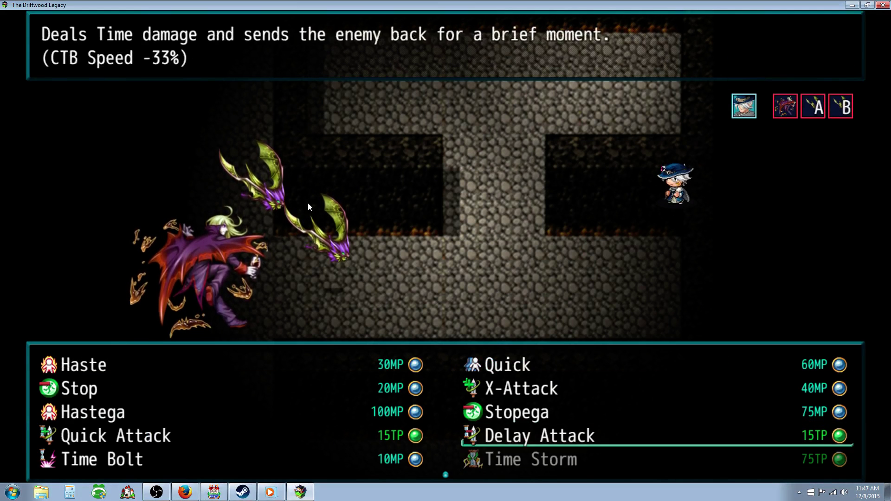
pyautogui.press('Up')
pyautogui.press('Up')
pyautogui.press('Left')
pyautogui.press('Down')
pyautogui.press('Down')
pyautogui.press('Down')
pyautogui.press('Down')
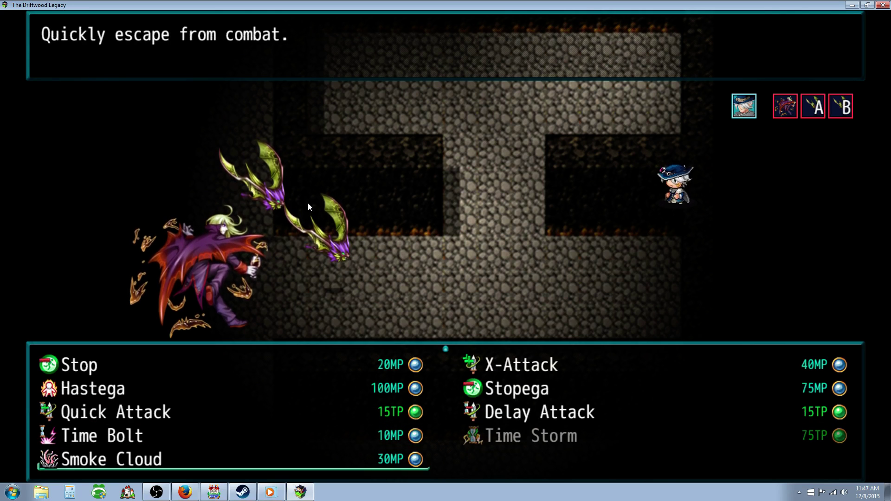
pyautogui.press('Escape')
pyautogui.press('Return')
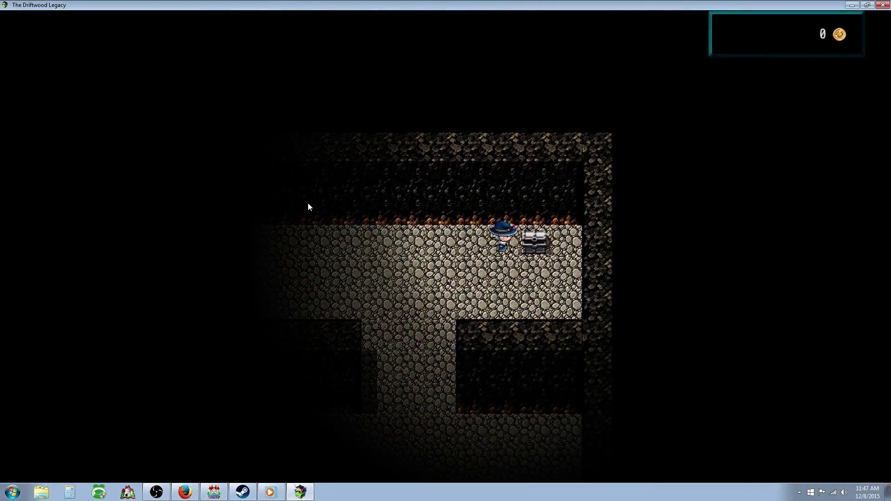
# Leave the silver chest in the dungeon corner and walk down and west through the corridors to another encounter
pyautogui.press('Return')
pyautogui.press('Return')
pyautogui.press('Left')
pyautogui.press('Down')
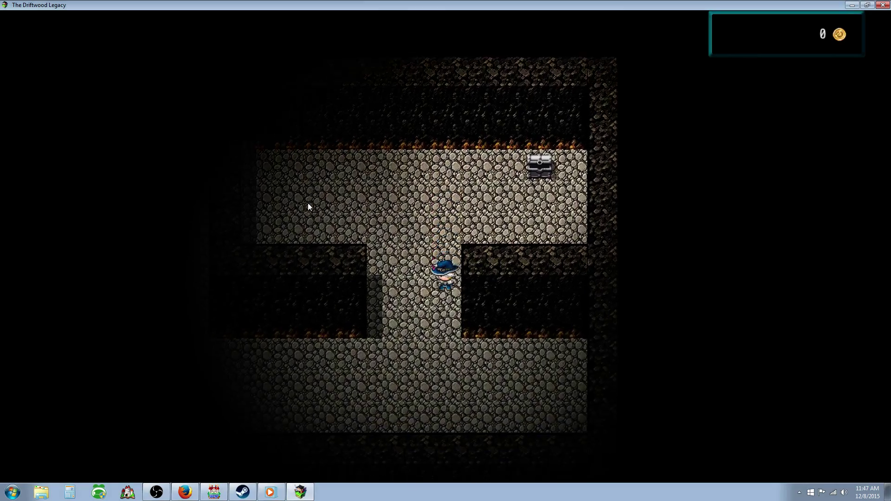
pyautogui.press('Left')
pyautogui.press('Left')
pyautogui.press('Up')
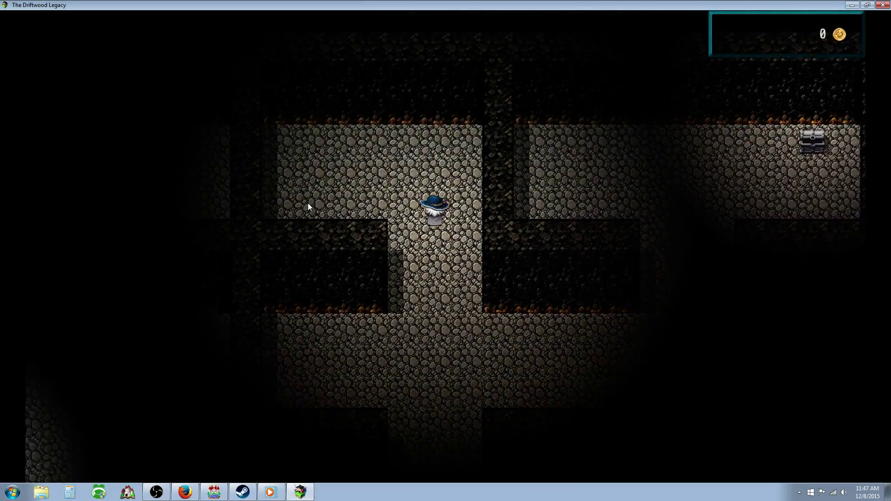
pyautogui.press('Down')
pyautogui.press('Down')
pyautogui.press('Left')
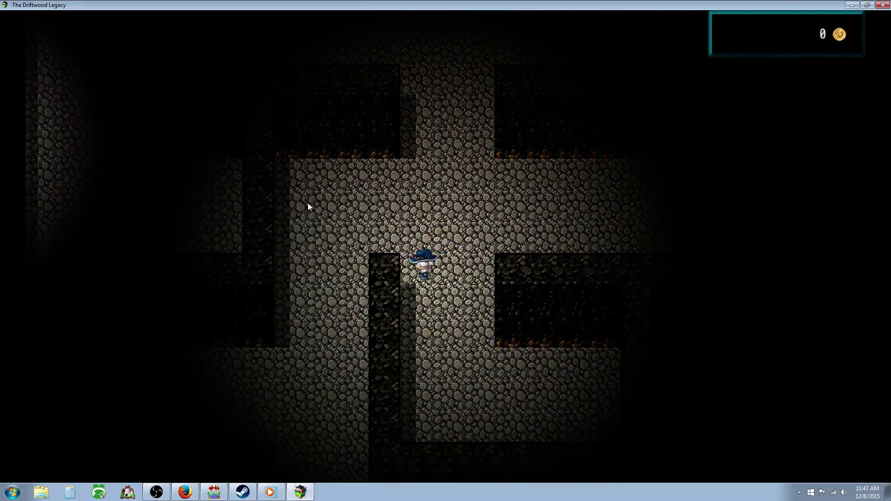
pyautogui.press('Down')
pyautogui.press('Left')
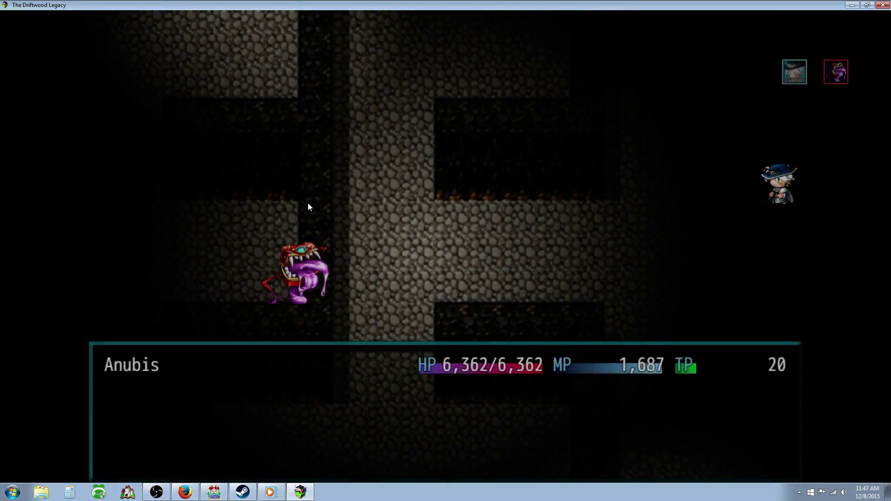
# Get out of the battle with the single long-tongued monster and walk on through the dungeon
pyautogui.press('Return')
pyautogui.press('Return')
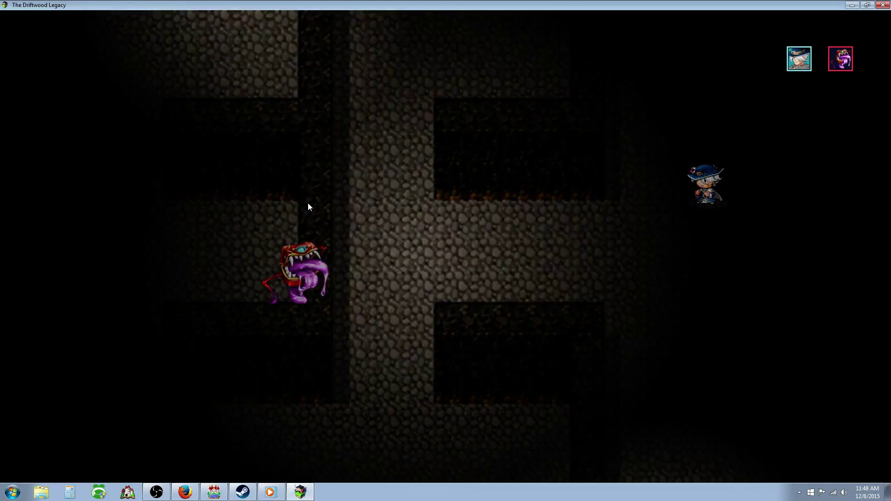
pyautogui.press('Down')
pyautogui.press('Left')
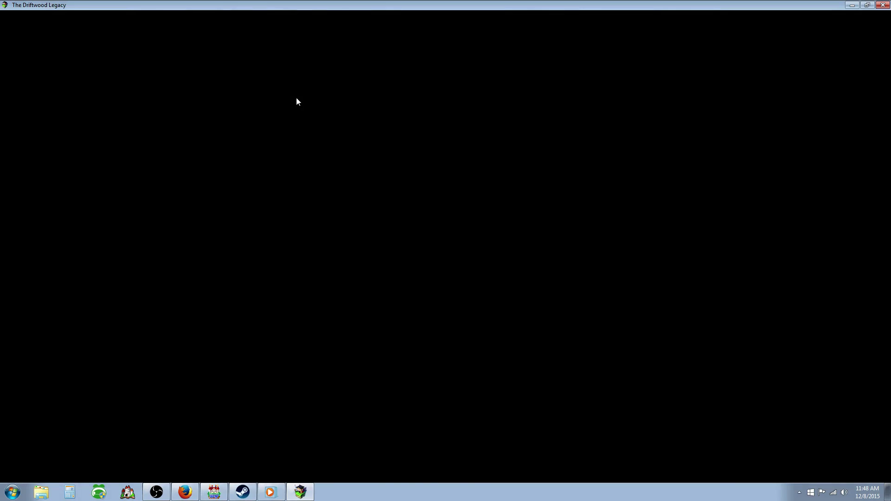
# Cast the Jikan skill Smoke Cloud to escape the battle against the six monsters
pyautogui.press('Return')
pyautogui.press('Return')
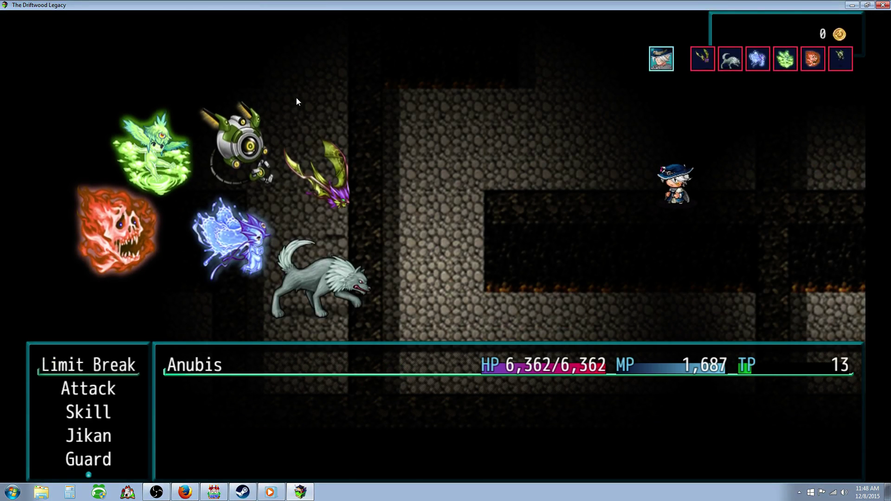
pyautogui.press('Escape')
pyautogui.press('Return')
pyautogui.press('Up')
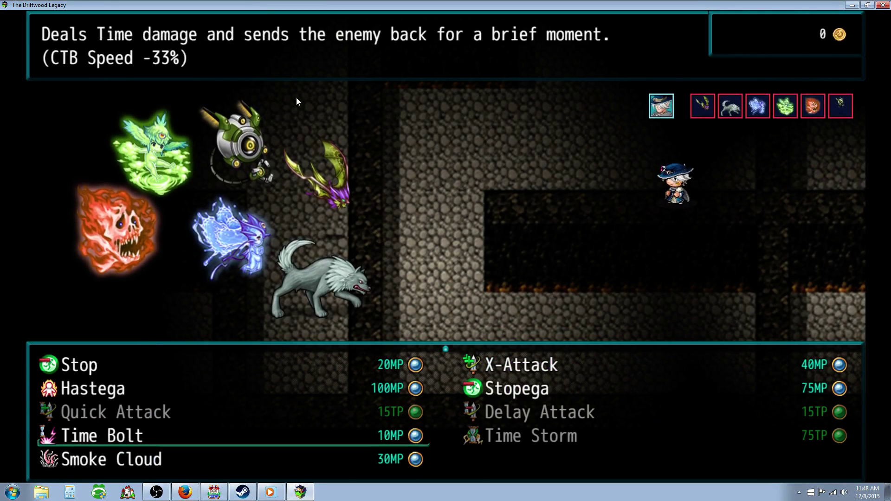
pyautogui.press('Down')
pyautogui.press('Return')
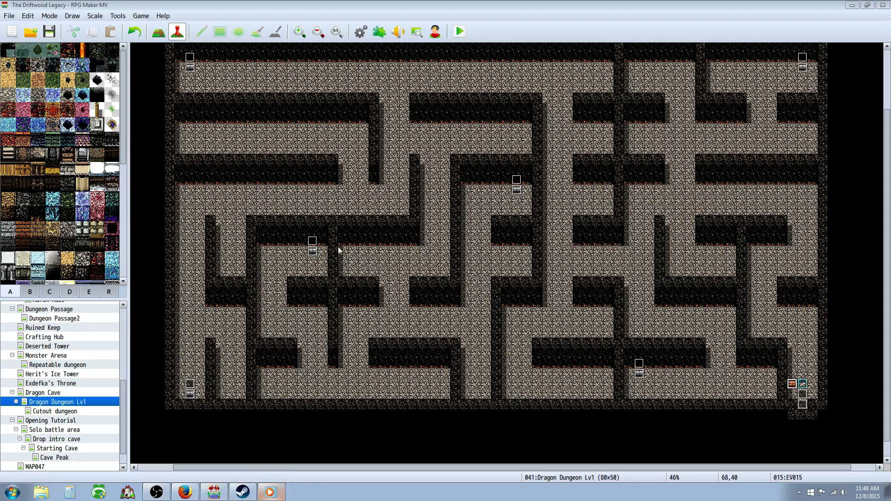
# Open the database and examine the Smoke Bomb common event and where its Abort Battle command is found
pyautogui.press('F9')
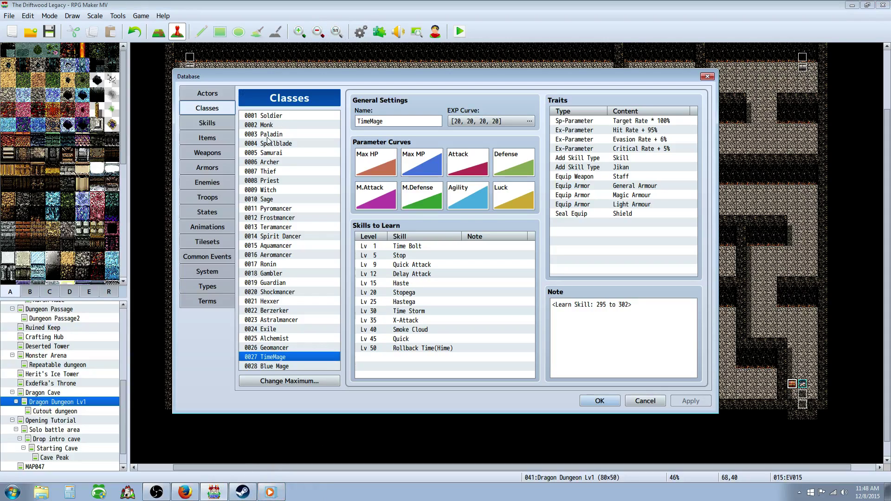
pyautogui.click(213, 257)
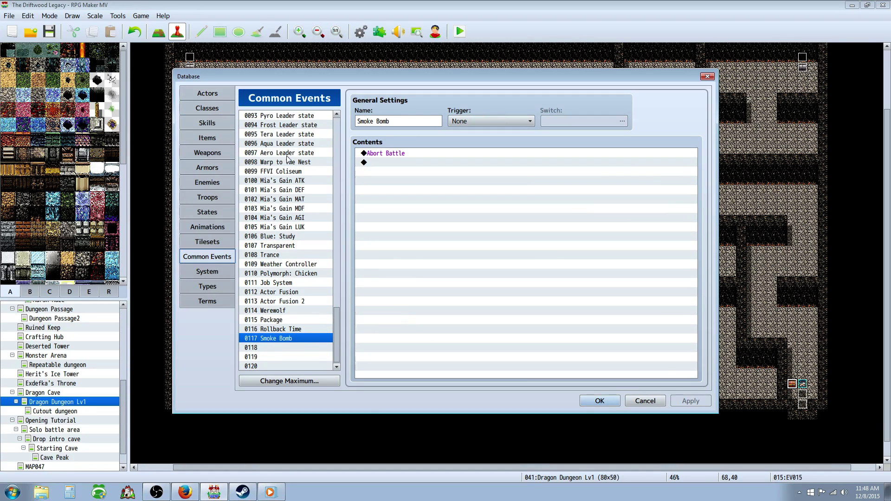
pyautogui.tripleClick(384, 121)
pyautogui.click(399, 155)
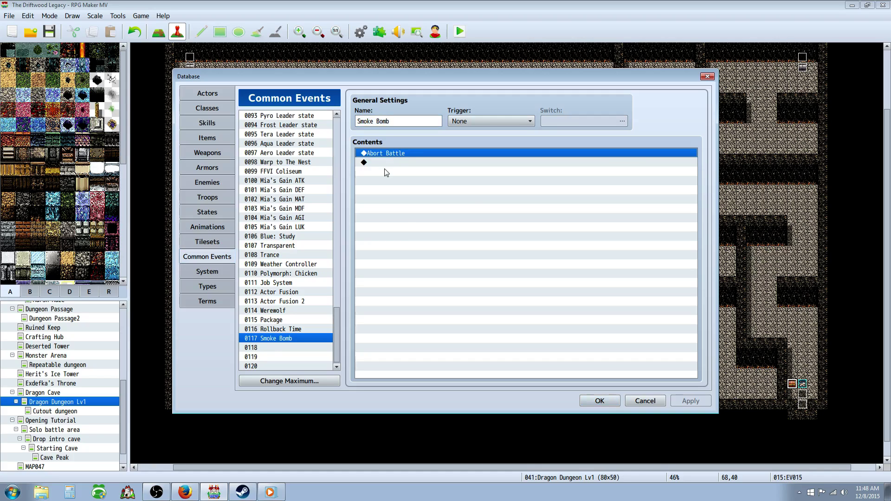
pyautogui.rightClick(385, 163)
pyautogui.click(402, 171)
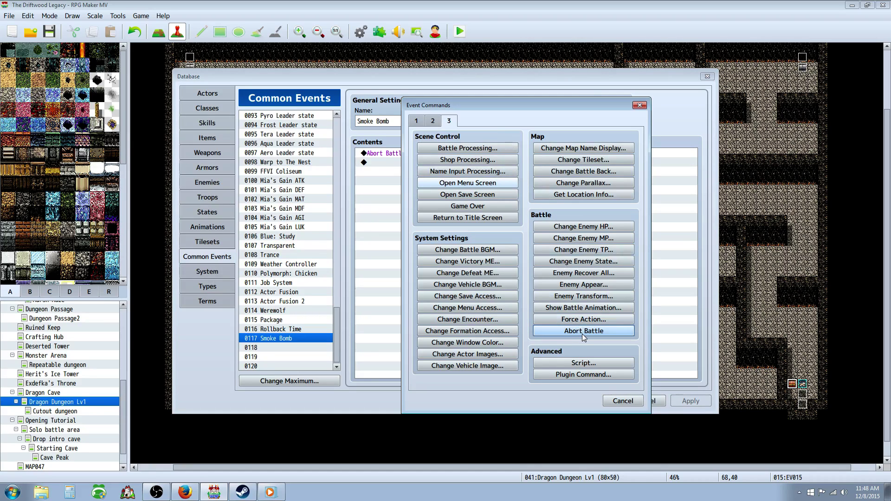
pyautogui.click(622, 401)
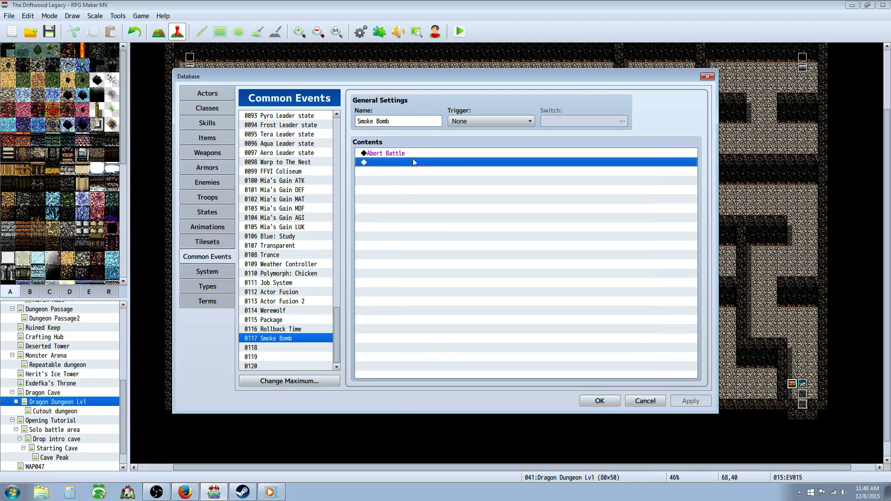
# Examine the Smoke Bomb item's price and settings, previewing a Smoke Bomb common event effect without adding it
pyautogui.click(197, 134)
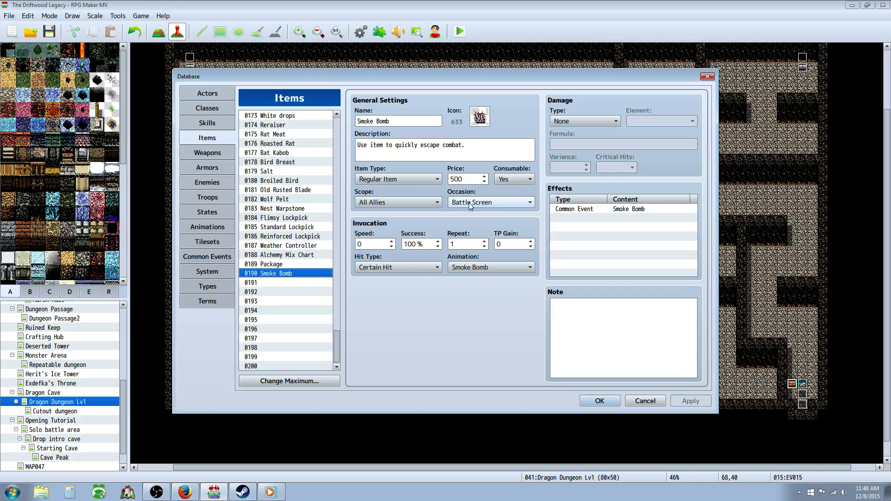
pyautogui.doubleClick(470, 178)
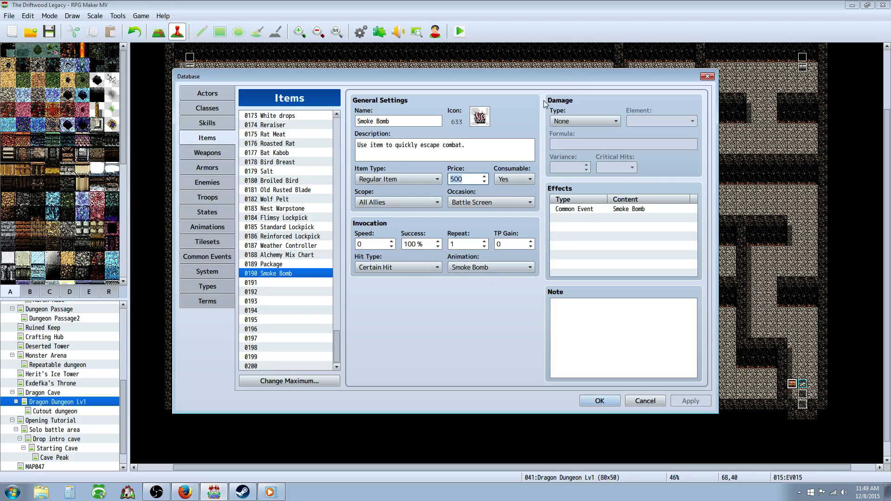
pyautogui.rightClick(574, 218)
pyautogui.click(587, 230)
pyautogui.click(642, 174)
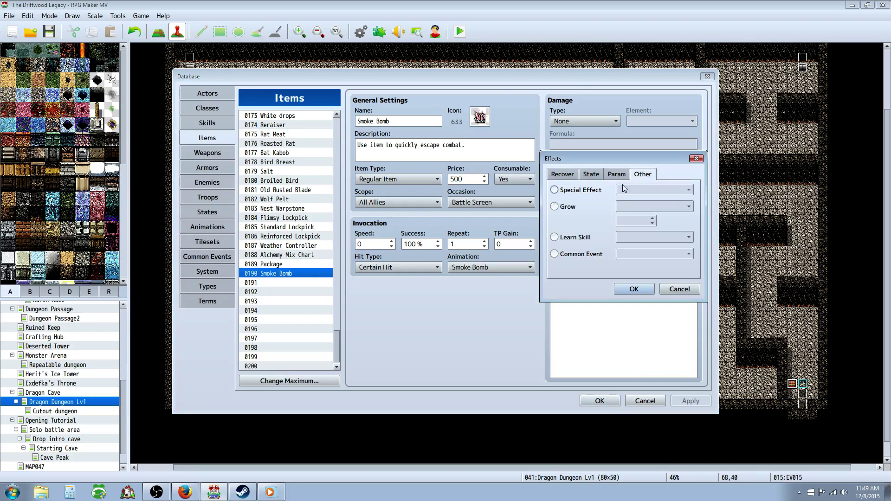
pyautogui.click(554, 254)
pyautogui.click(688, 254)
pyautogui.scroll(-15, 706, 256)
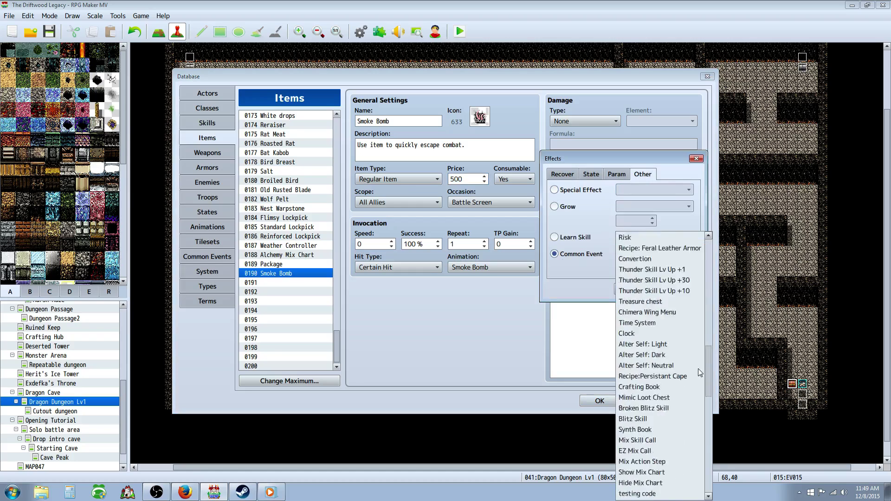
pyautogui.click(649, 462)
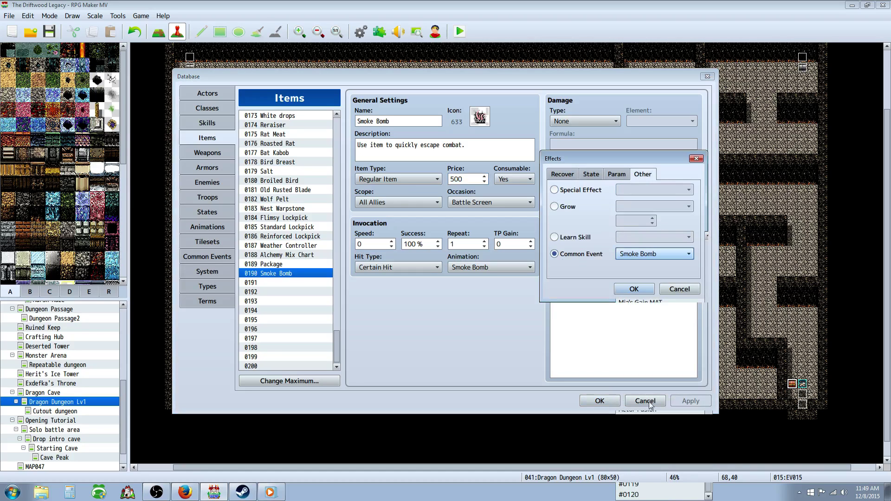
pyautogui.click(645, 290)
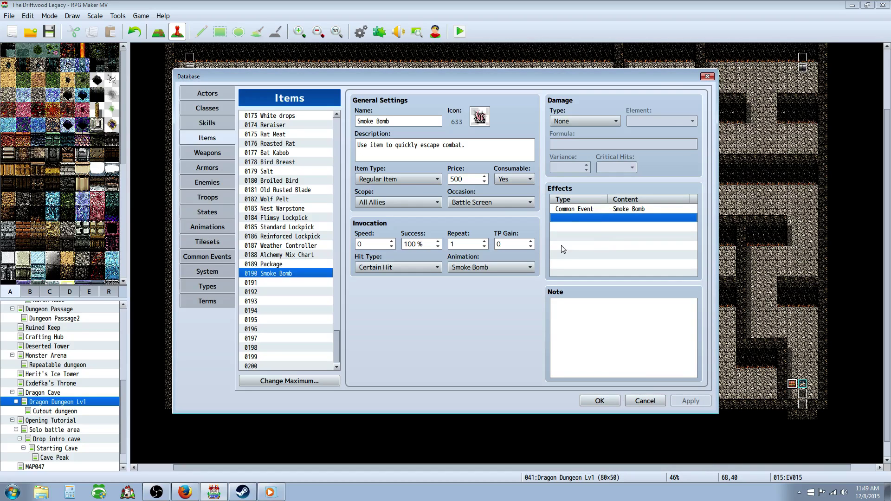
# Examine the Smoke Cloud skill, previewing a Smoke Bomb common event effect without adding it, and close the database
pyautogui.click(232, 123)
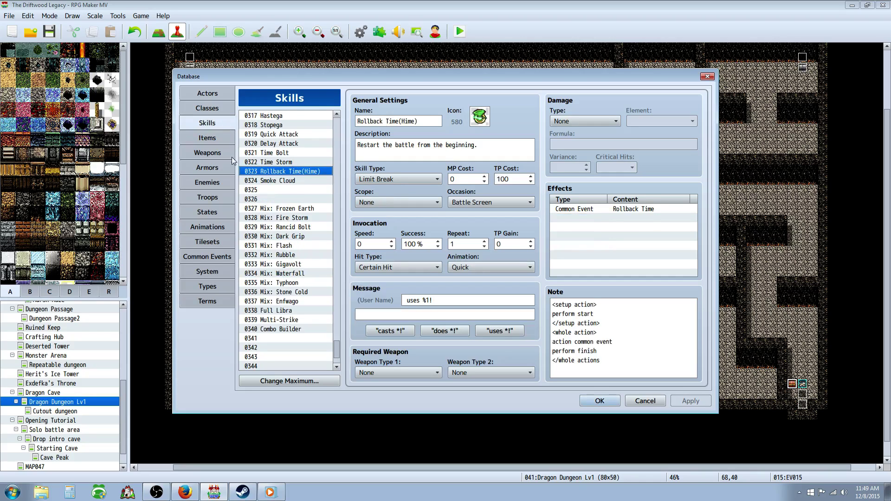
pyautogui.click(293, 182)
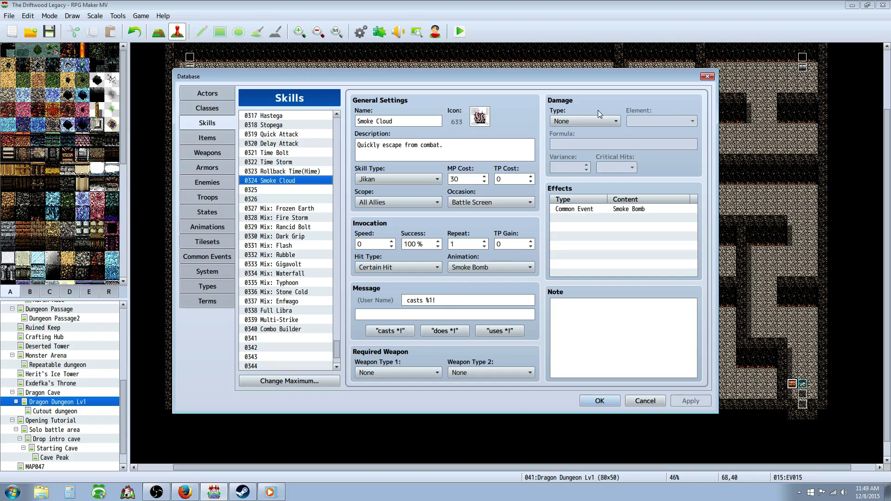
pyautogui.rightClick(577, 219)
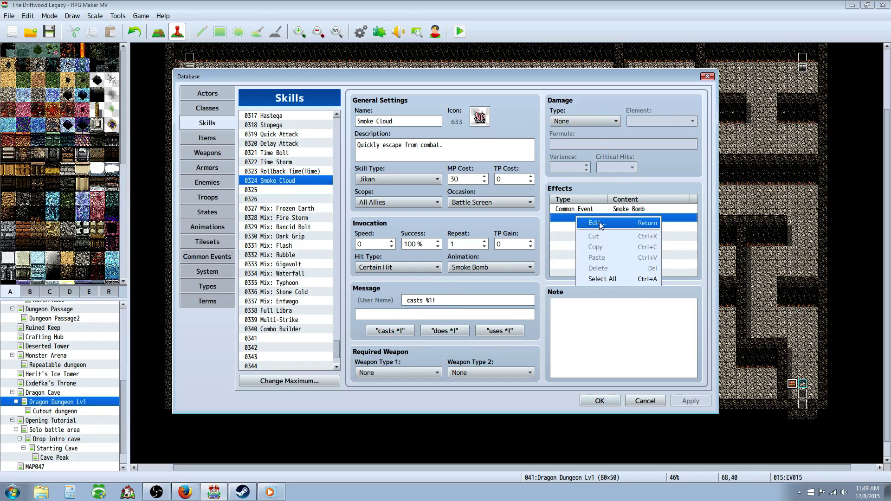
pyautogui.click(600, 224)
pyautogui.click(643, 174)
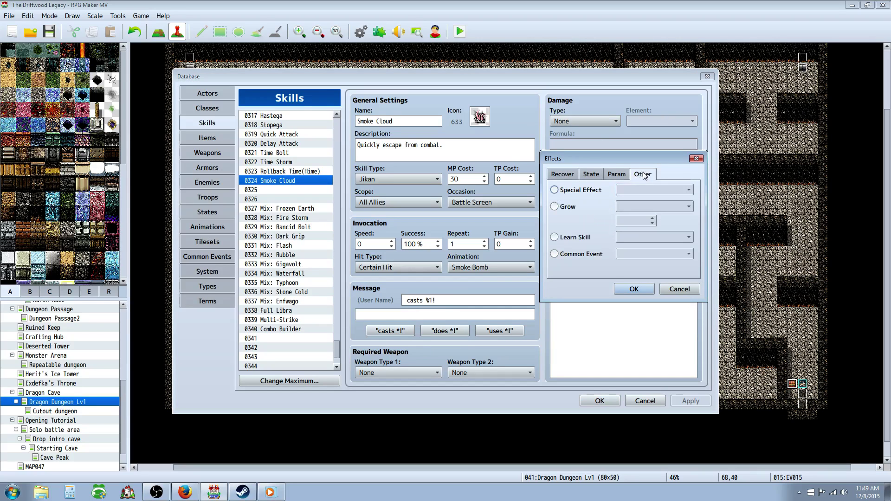
pyautogui.click(592, 259)
pyautogui.click(688, 253)
pyautogui.scroll(-10, 702, 466)
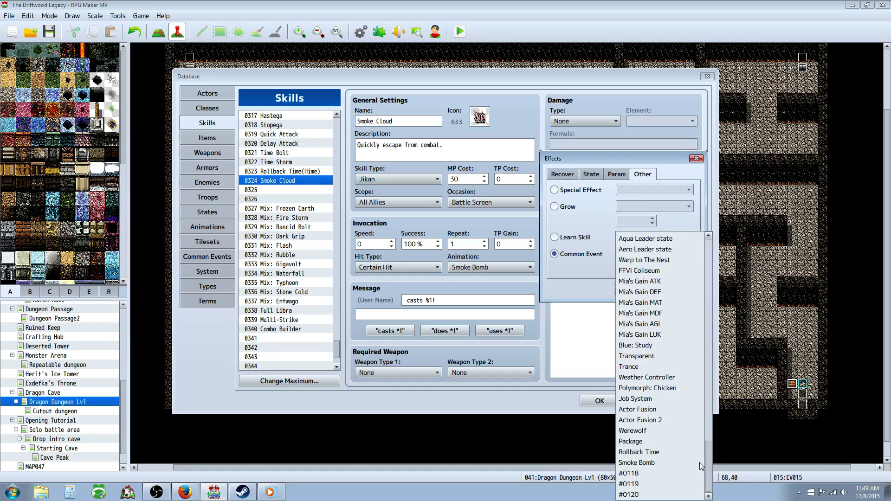
pyautogui.click(653, 462)
pyautogui.click(679, 298)
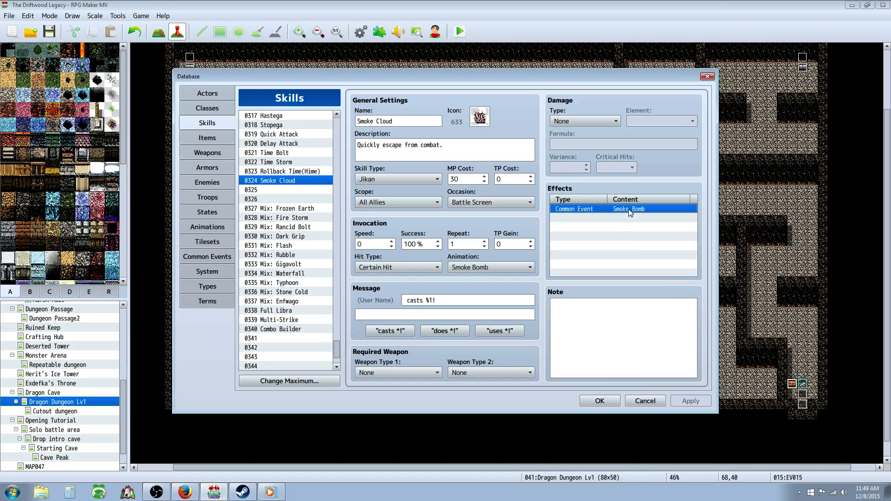
pyautogui.click(599, 402)
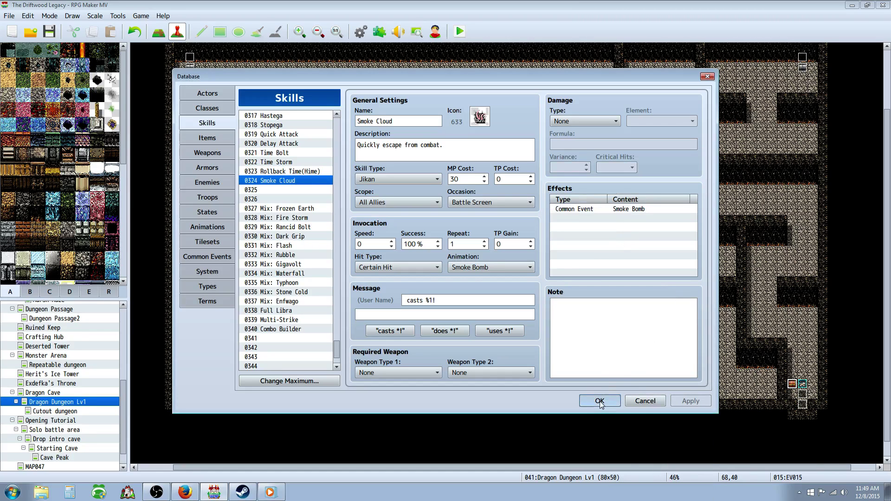